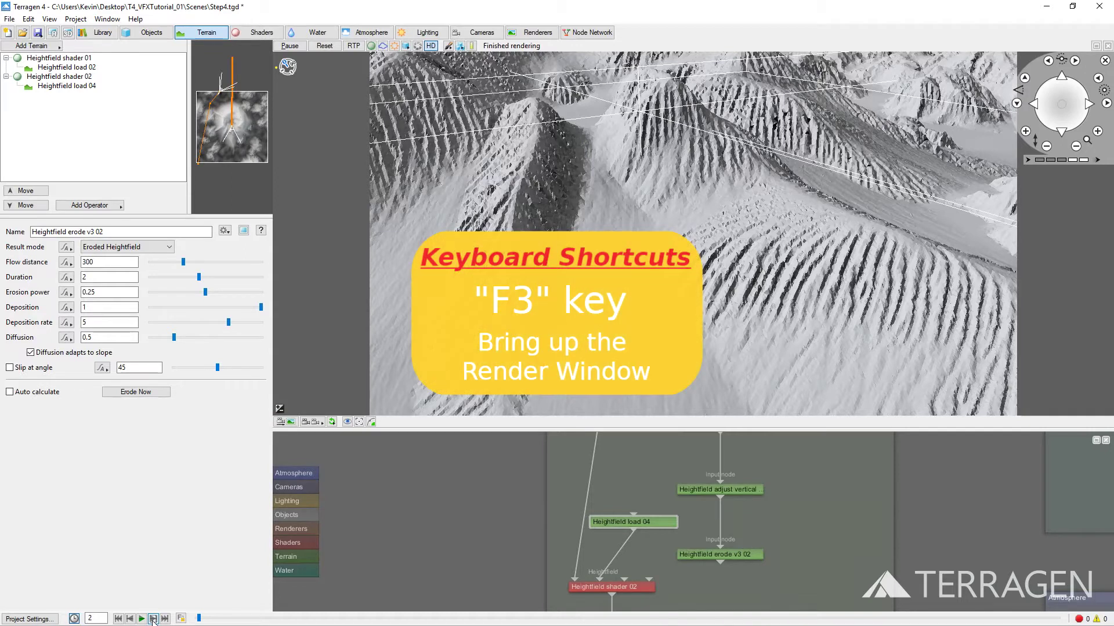
- Bring up the render window and render the current terrain scene
key(F3)
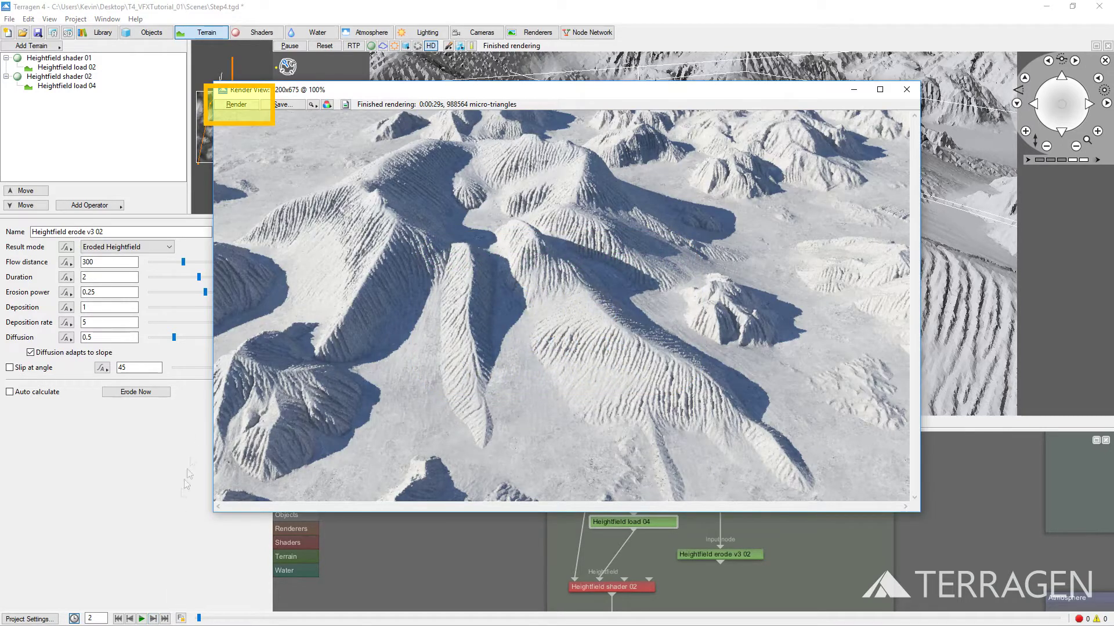
click(237, 105)
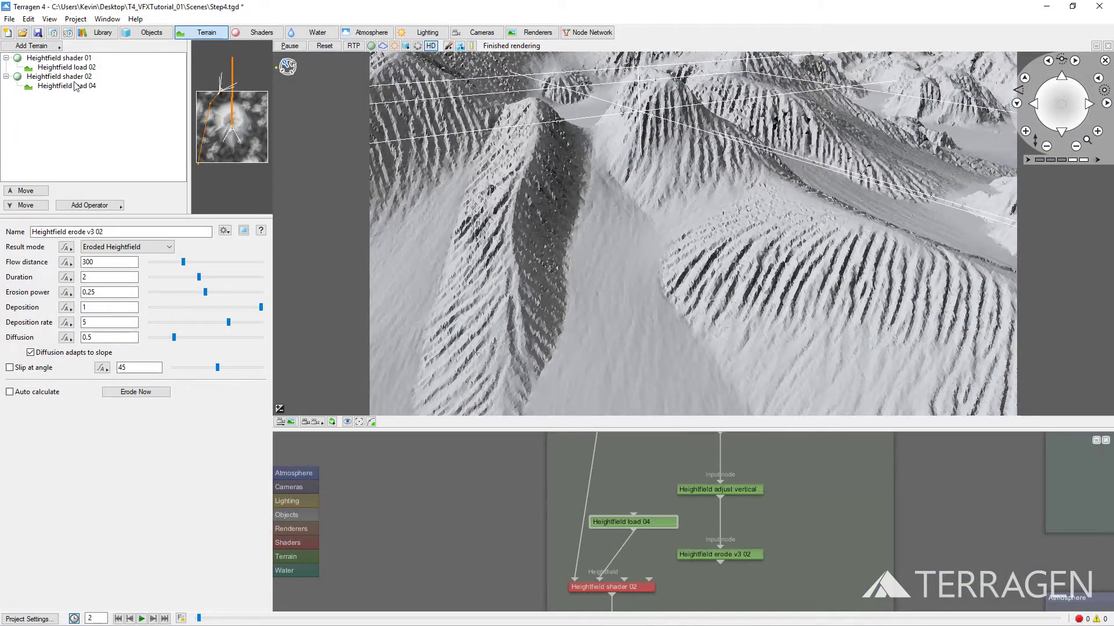
- Add fractal detail to Heightfield shader 02 with a fractal amount of 1, fractal scale adjust of 2 and fractal flow factor of 6
click(72, 79)
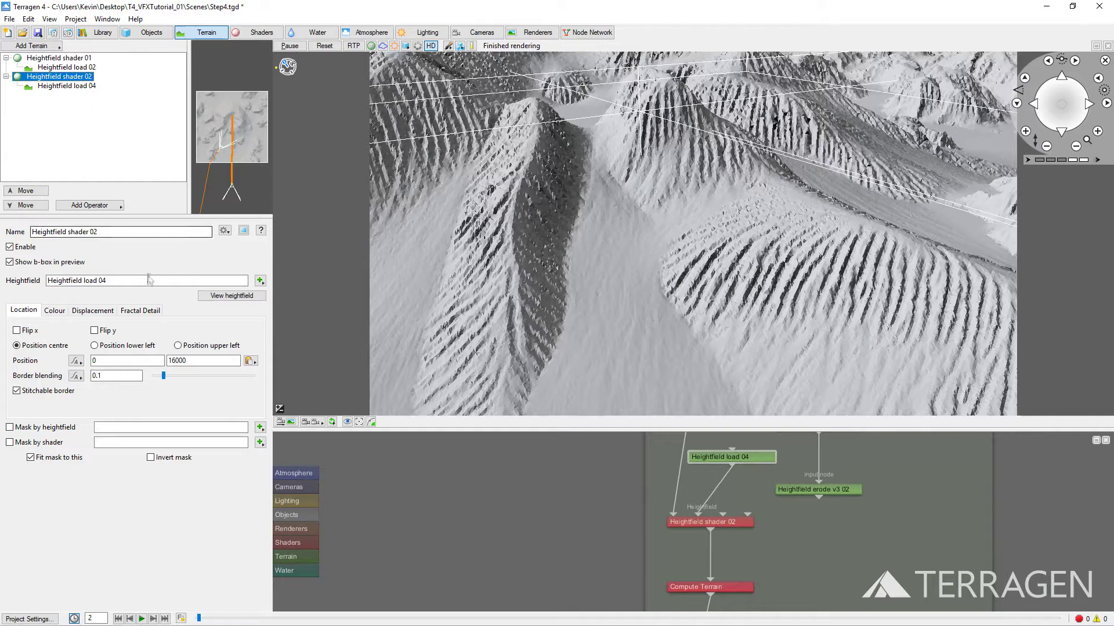
click(152, 309)
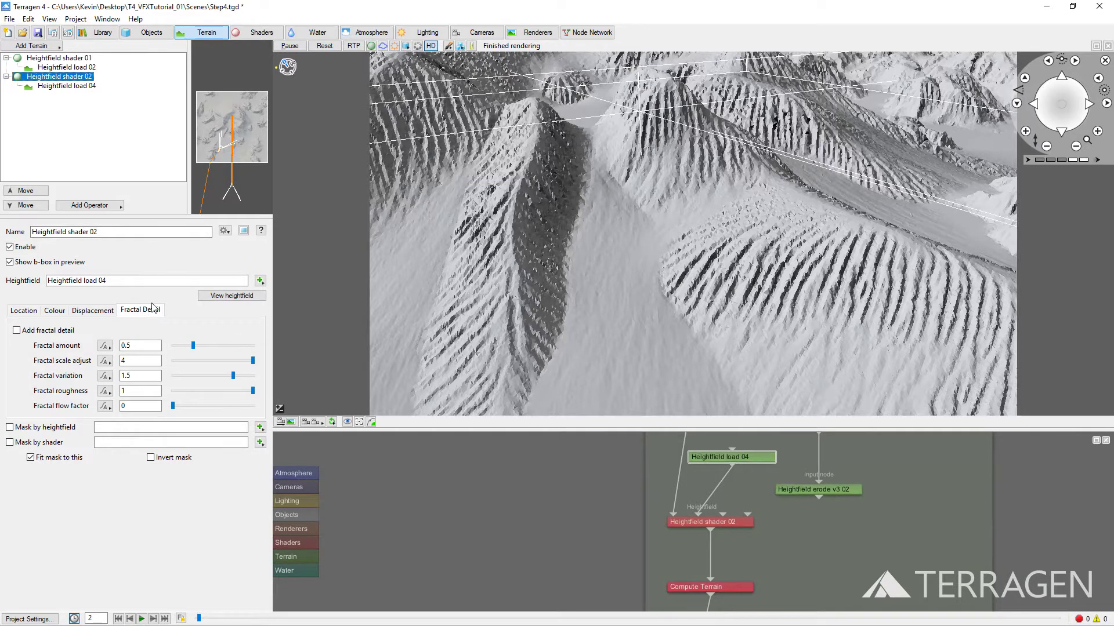
click(16, 331)
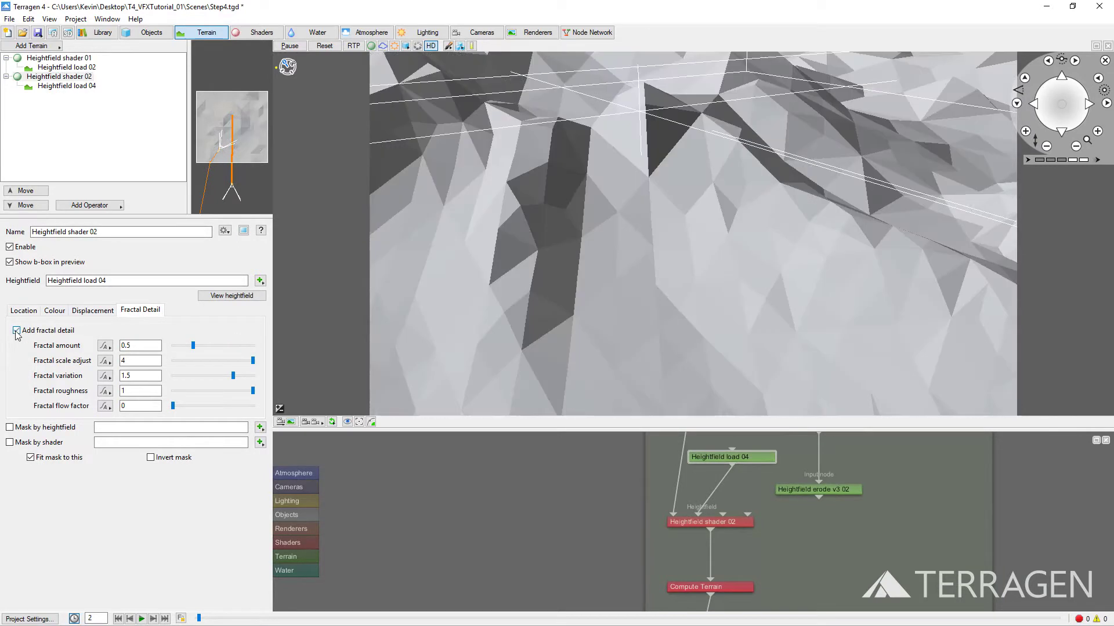
double_click(140, 345)
text(1)
key(Tab)
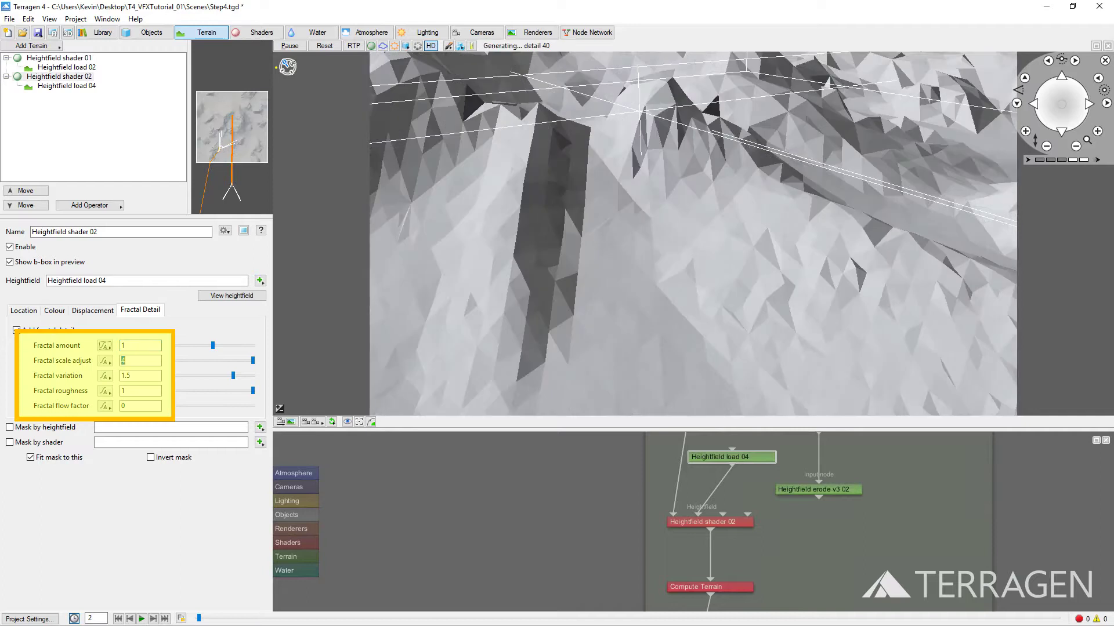
text(2)
key(Return)
key(Tab)
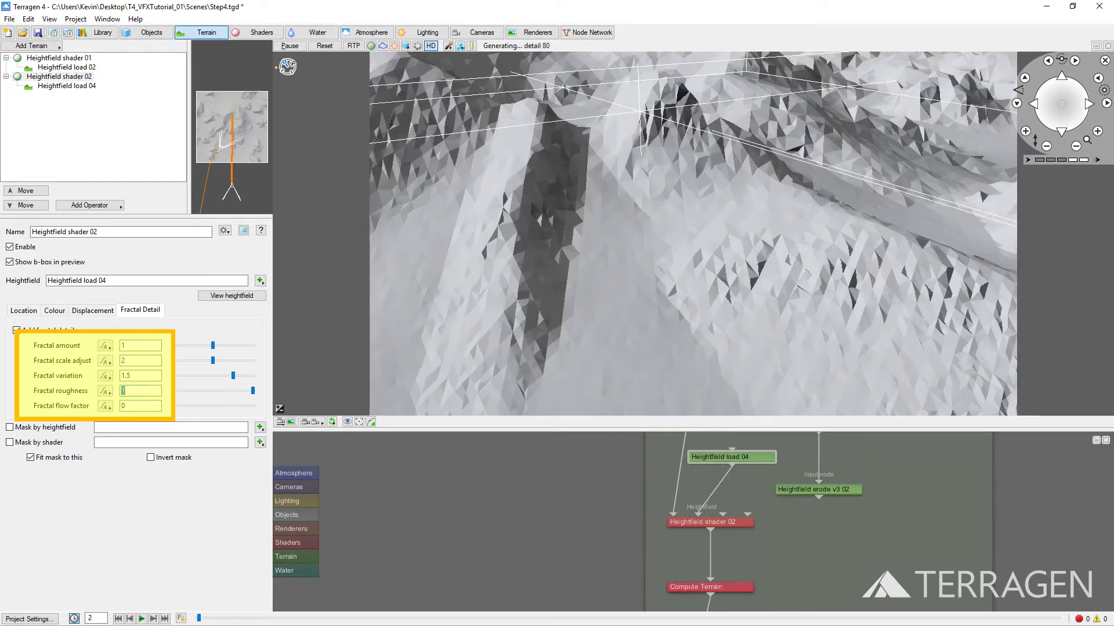
key(Tab)
text(6)
key(Return)
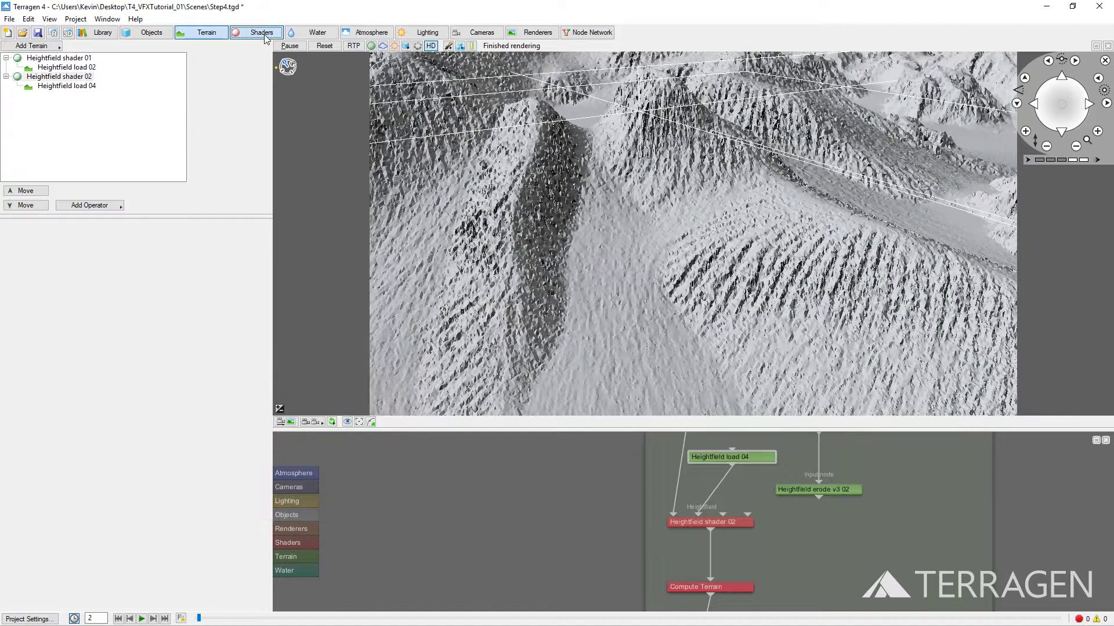
- Add a surface layer after the Base colours shader and enable its test colour
click(263, 33)
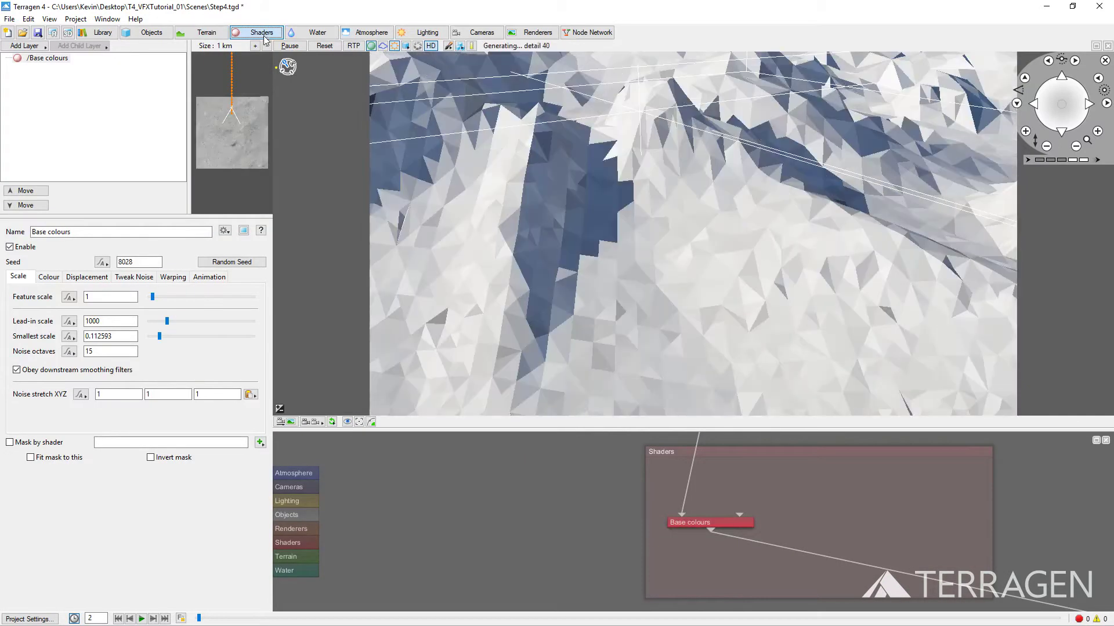
click(37, 48)
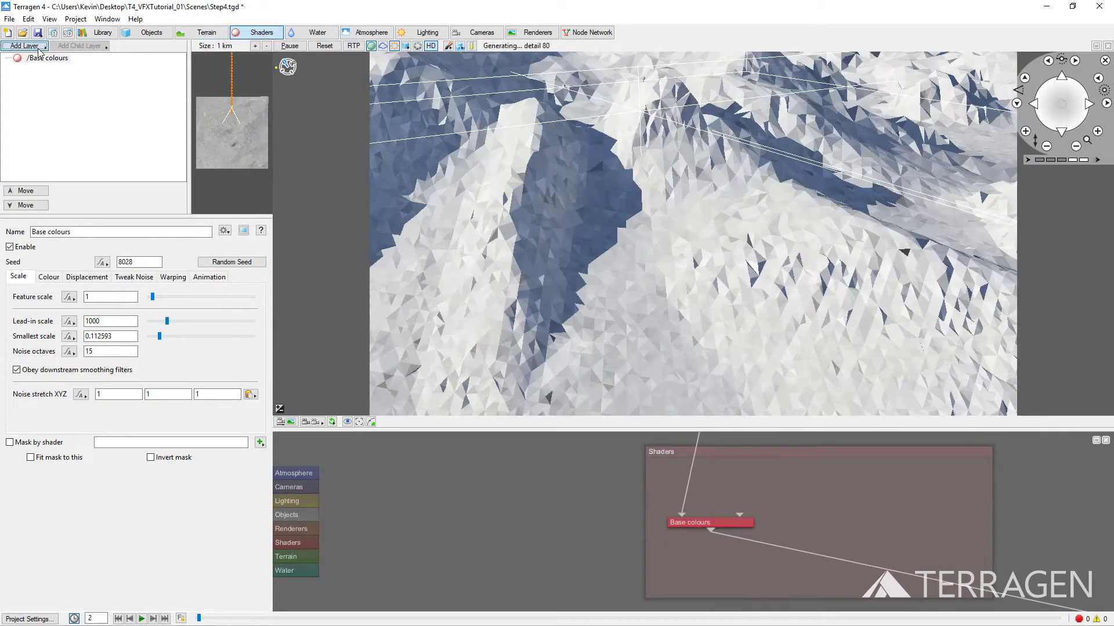
click(90, 50)
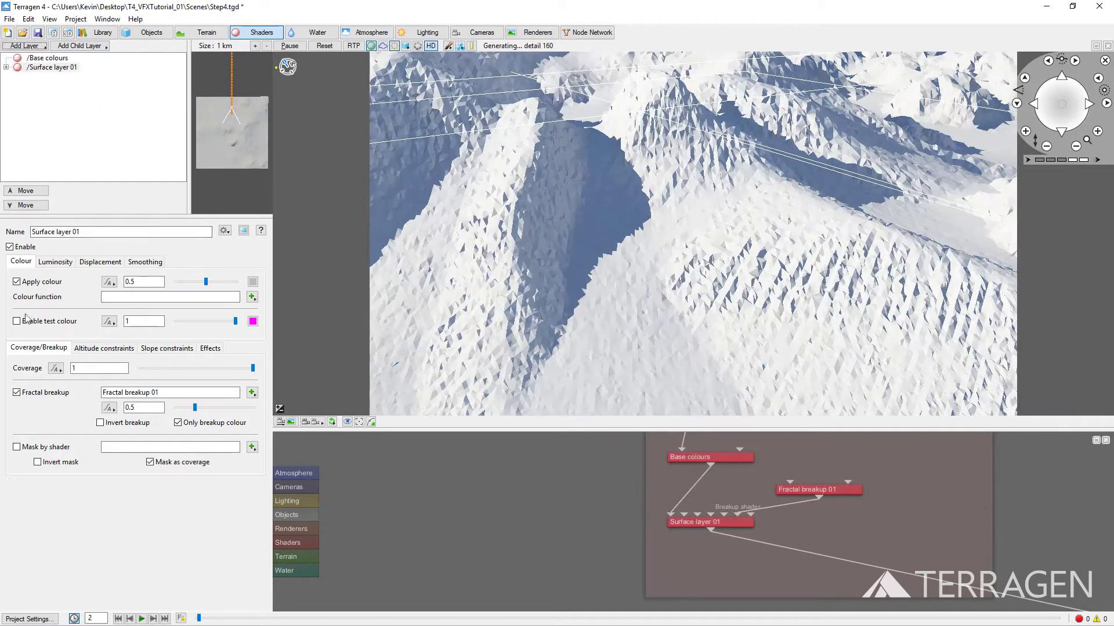
click(17, 322)
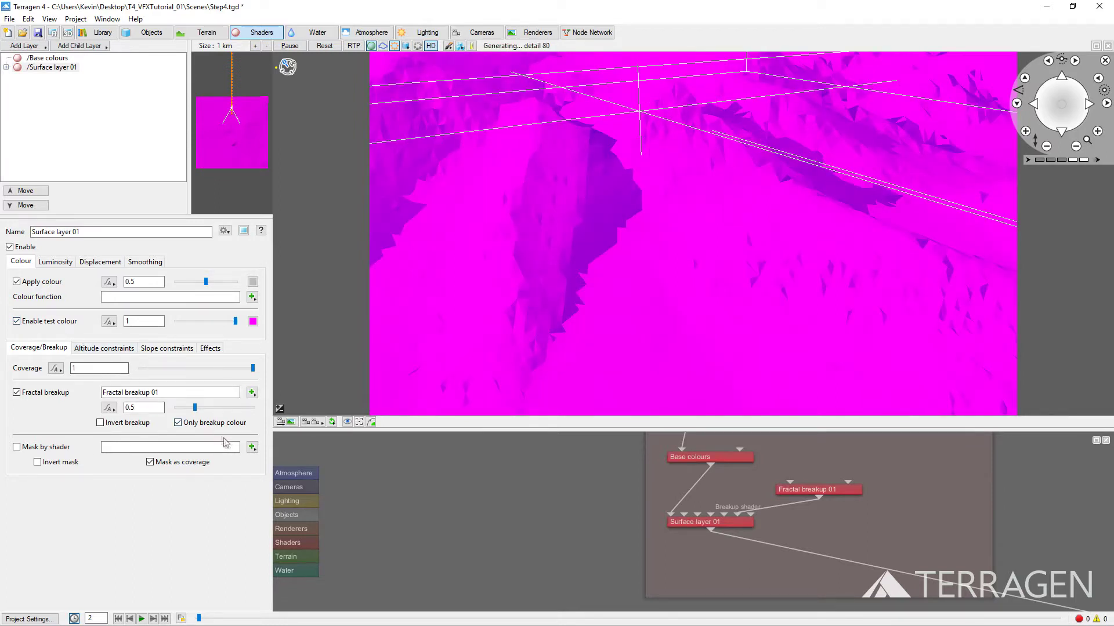
- Create a new Distribution shader v4 as the mask shader of Surface layer 01
click(252, 448)
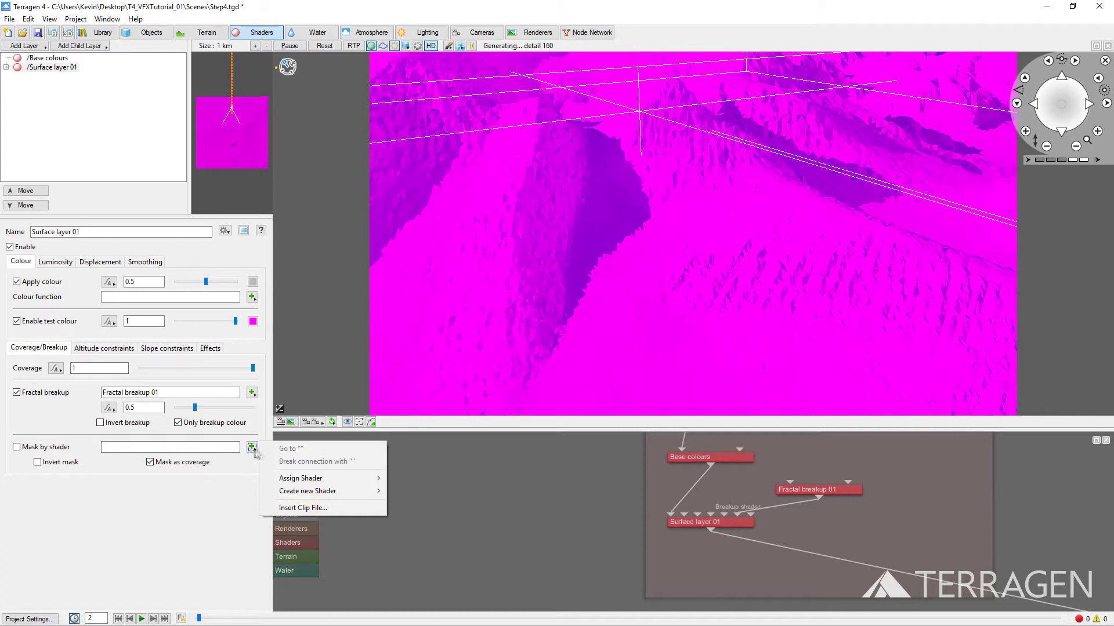
mouse_move(304, 491)
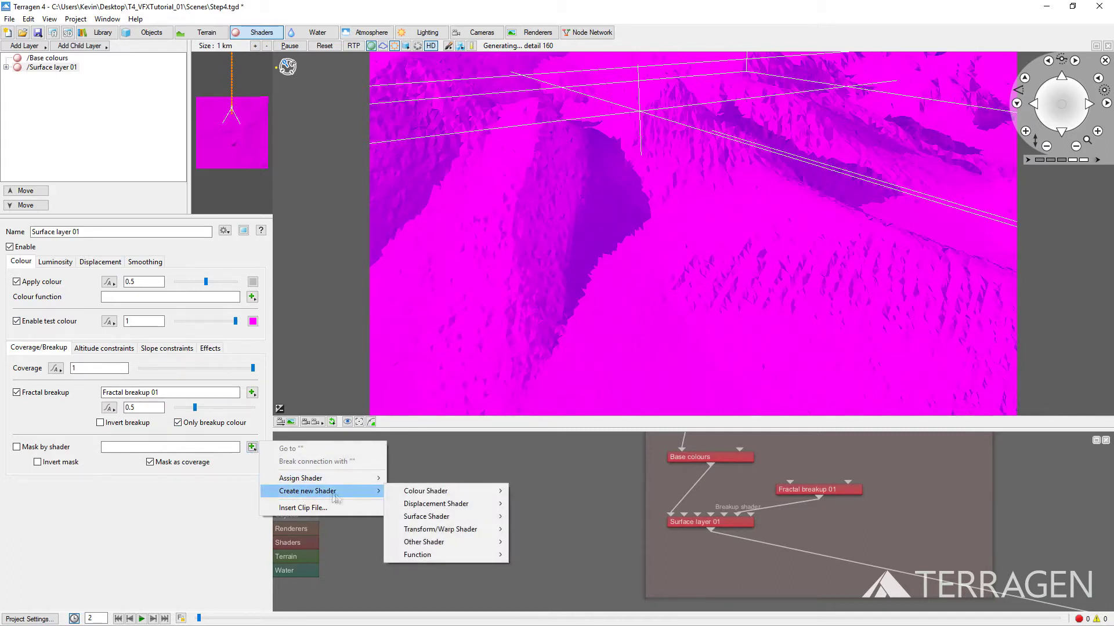
mouse_move(423, 494)
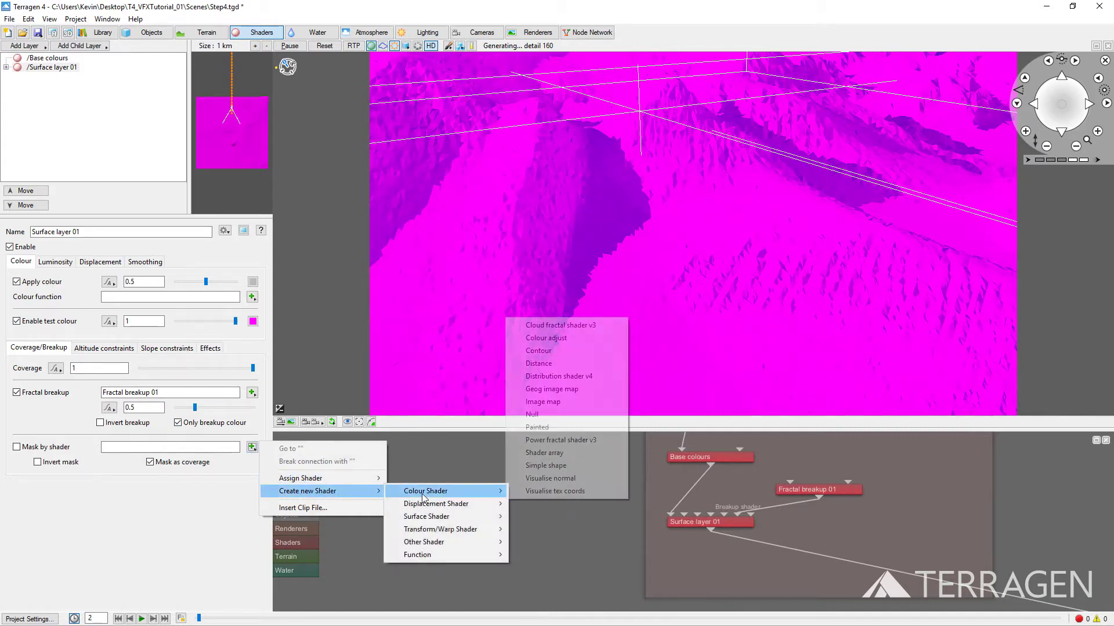
click(556, 376)
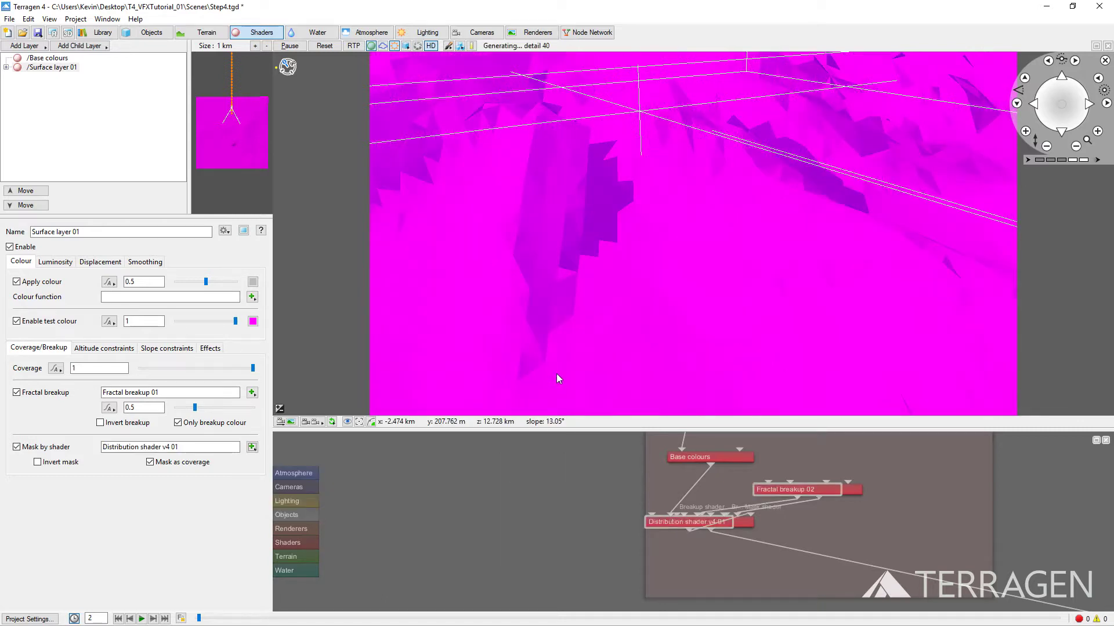
- Limit the maximum slope in the mask's distribution shader, using a maximum slope angle of 25 and a max slope fuzzy zone of 5
click(251, 447)
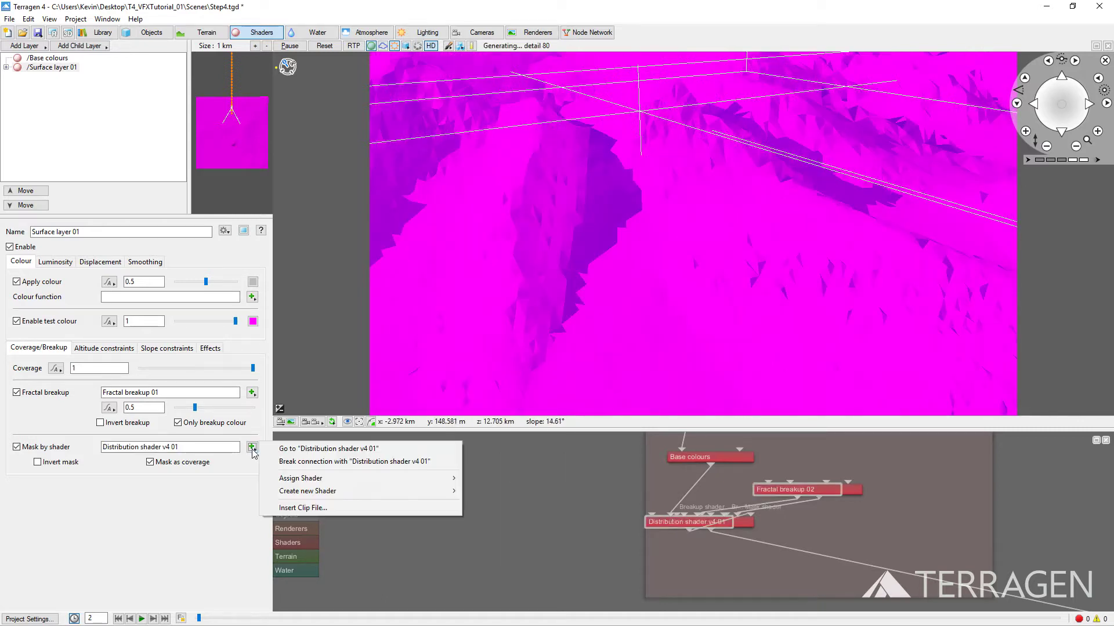
click(312, 450)
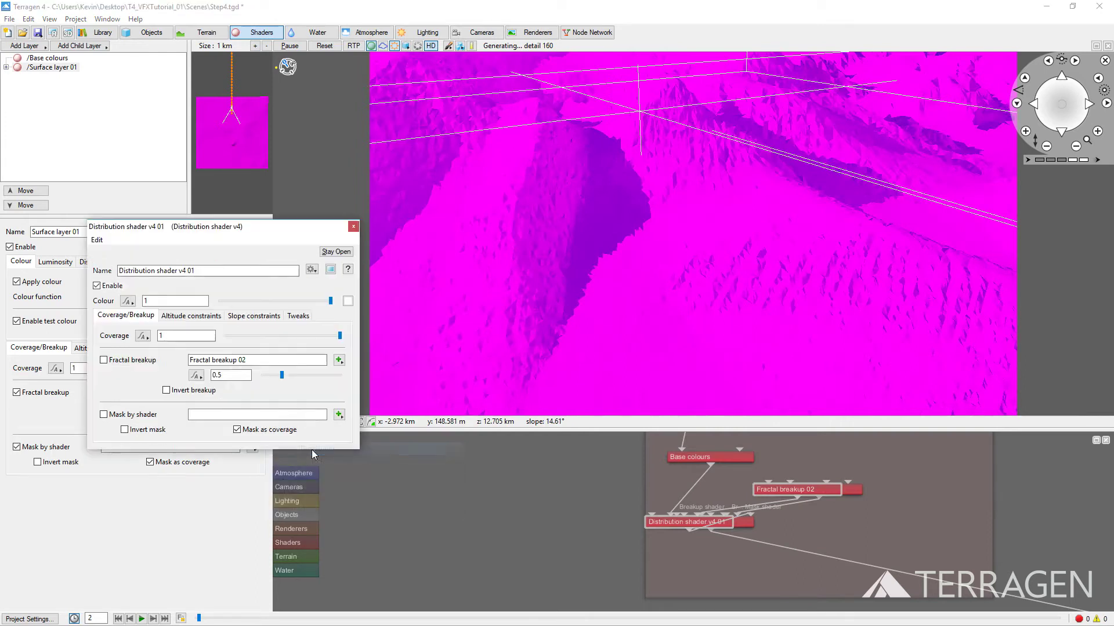
click(262, 316)
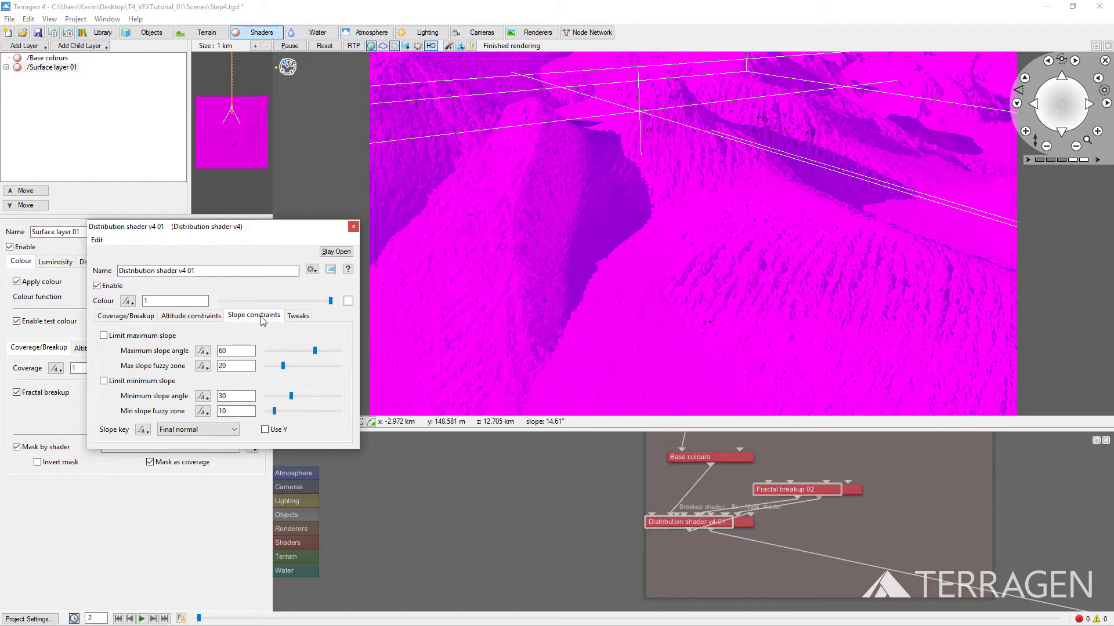
click(120, 337)
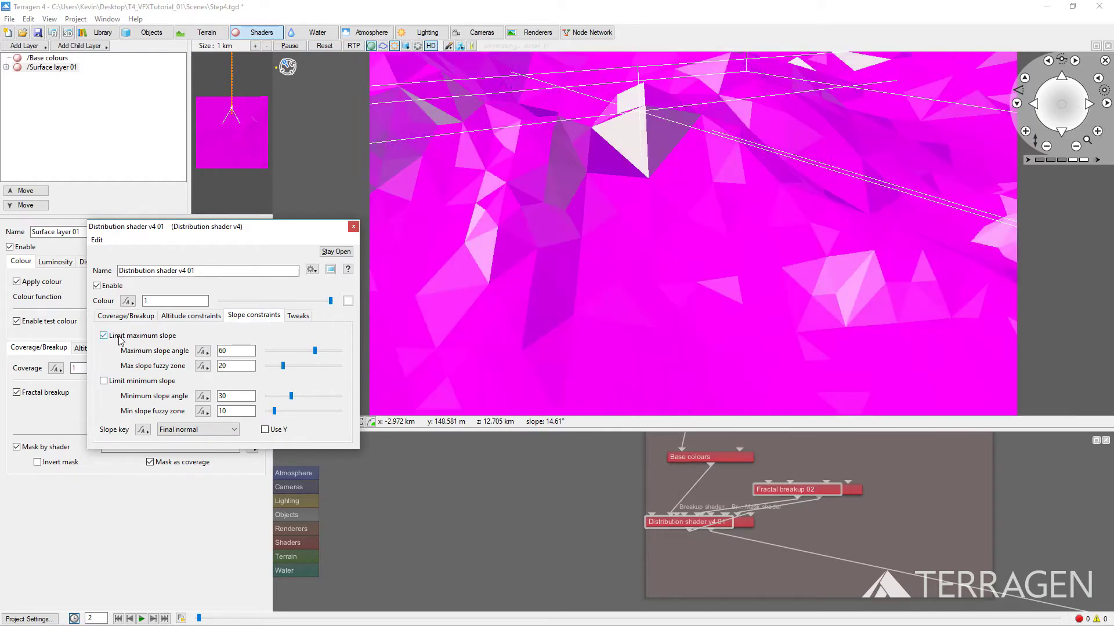
drag(234, 351, 198, 351)
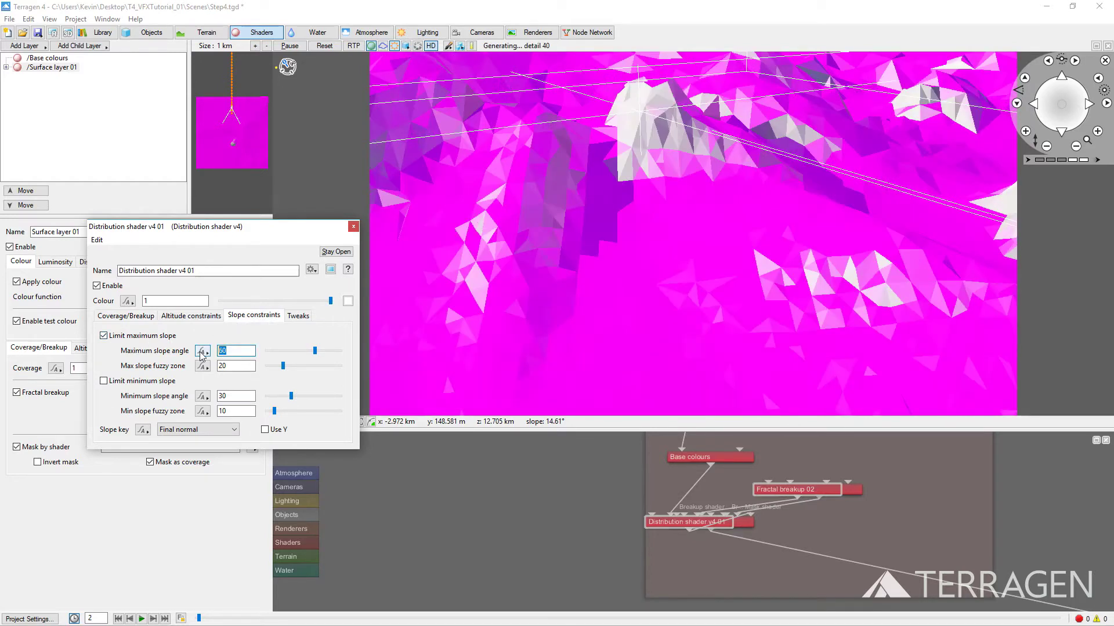
text(25)
key(Return)
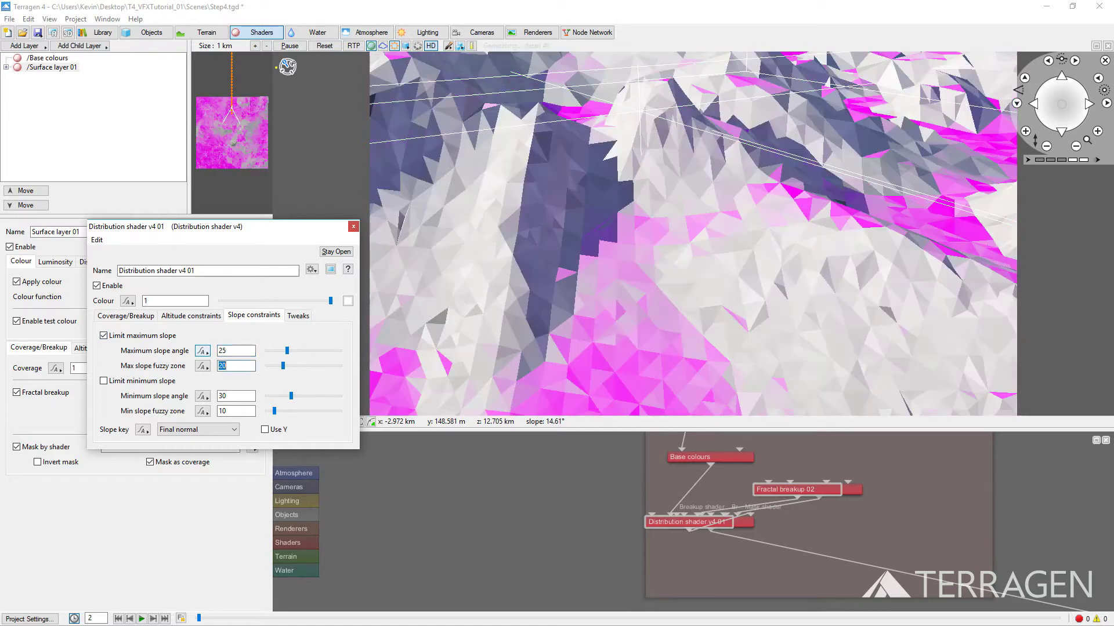
key(Tab)
text(5)
key(Return)
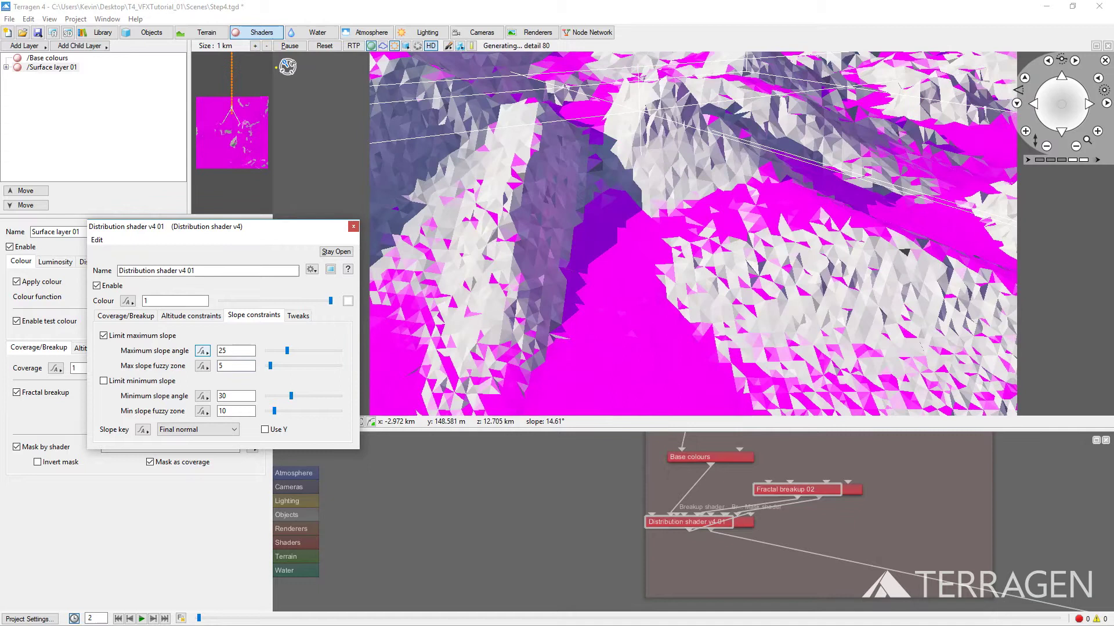
- Close the distribution shader's settings and disable Surface layer 01
key(Escape)
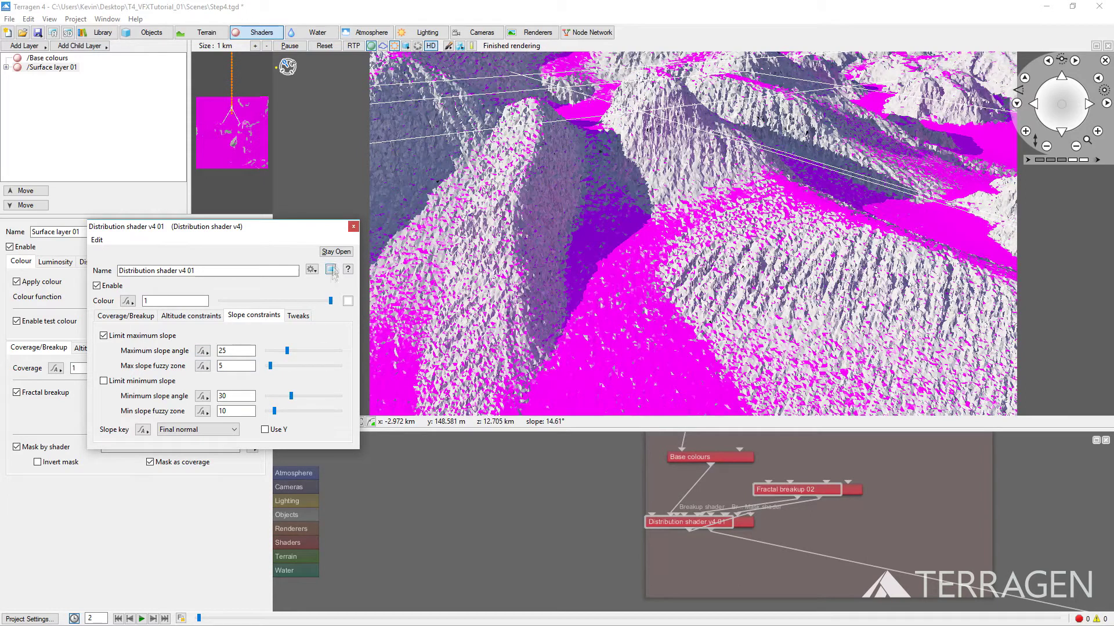
click(354, 228)
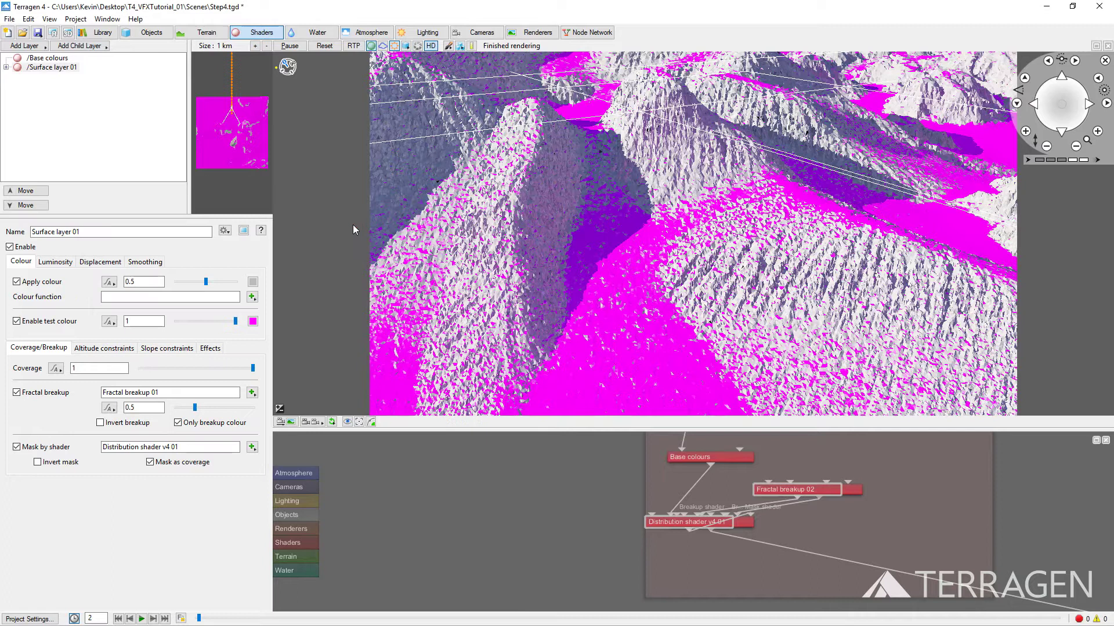
click(16, 249)
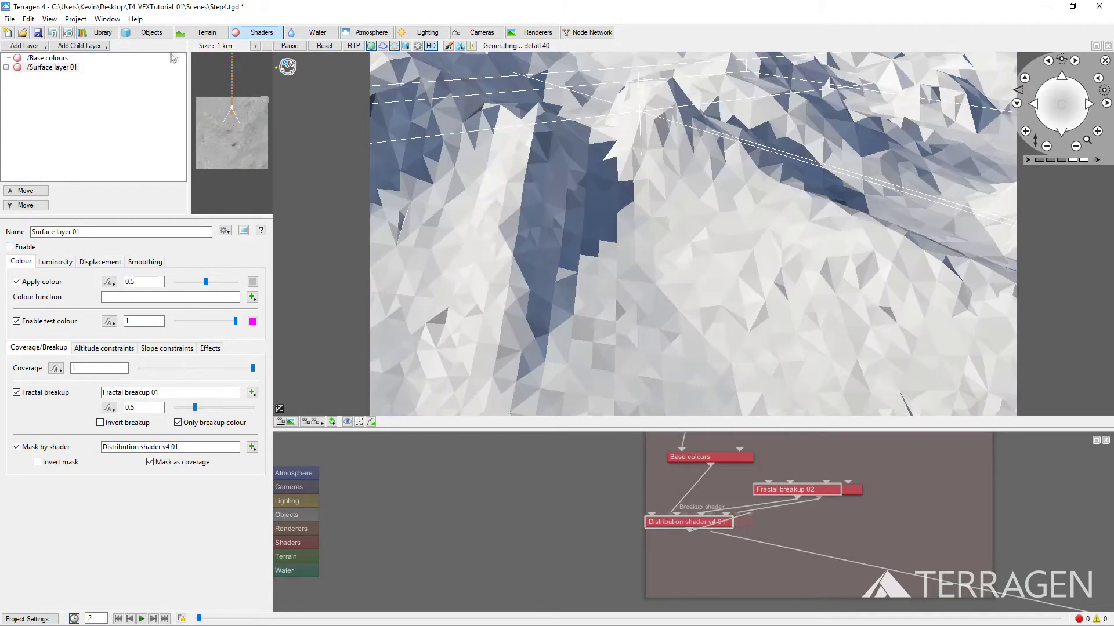
- Duplicate the Heightfield shader 02 node in the terrain network and place the copy above Heightfield load 04, enlarging the network view for room
click(203, 34)
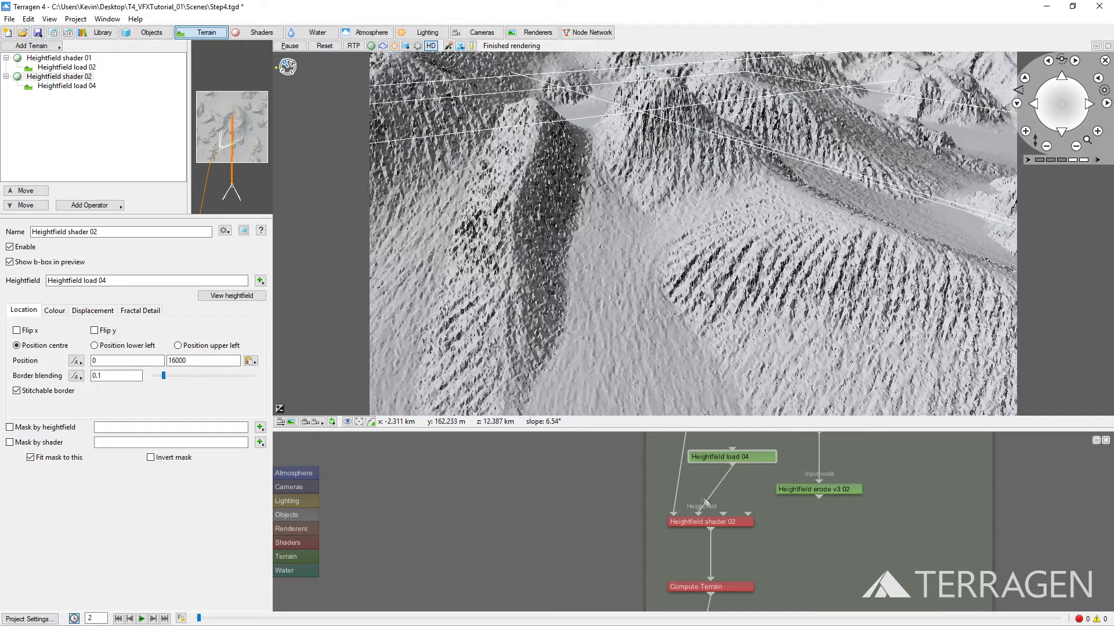
click(729, 523)
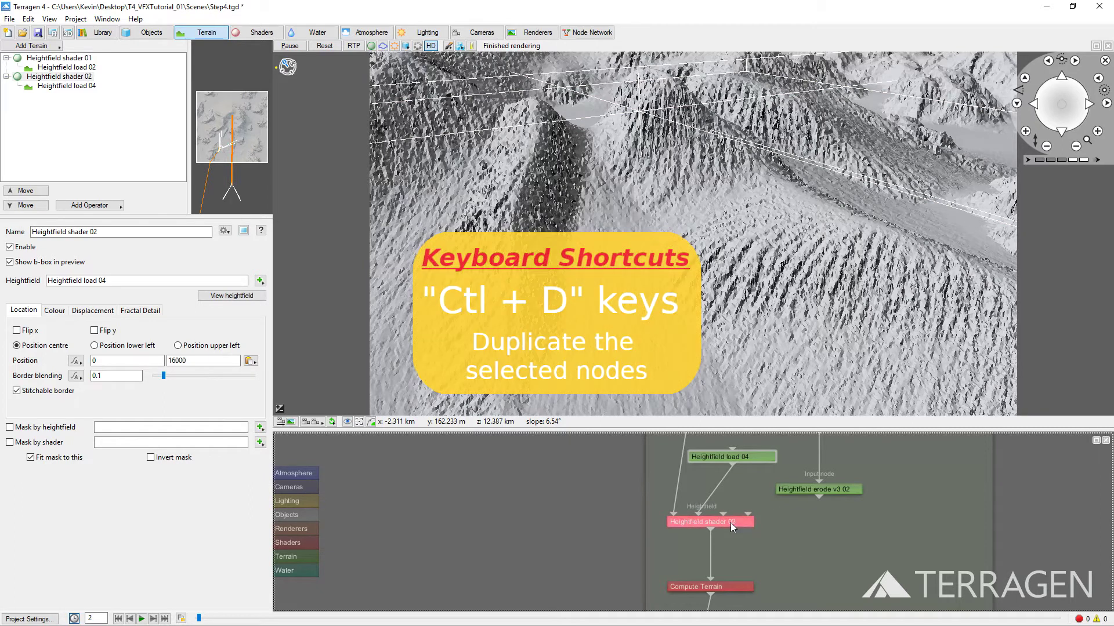
key(ctrl+d)
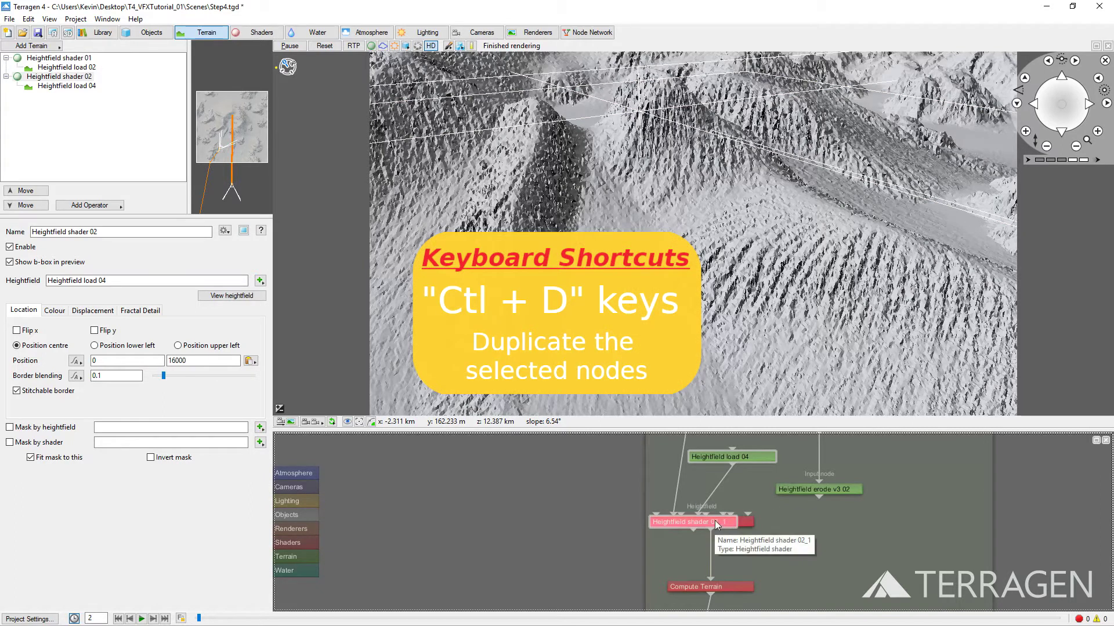
drag(711, 428, 711, 191)
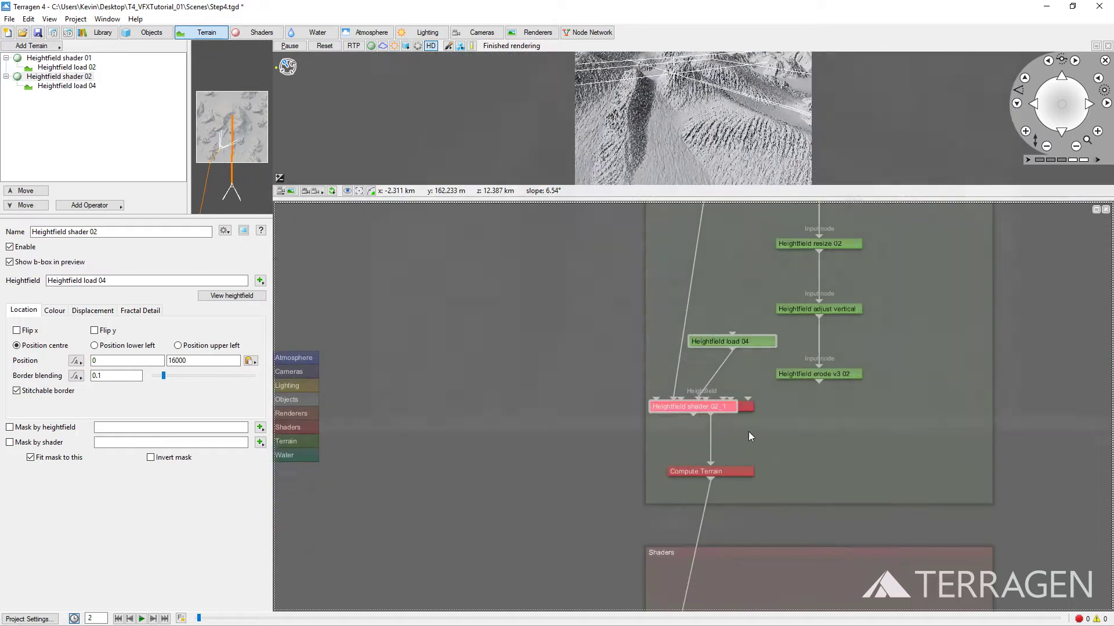
mouse_move(696, 405)
mouse_down()
mouse_move(661, 372)
mouse_move(691, 387)
mouse_up()
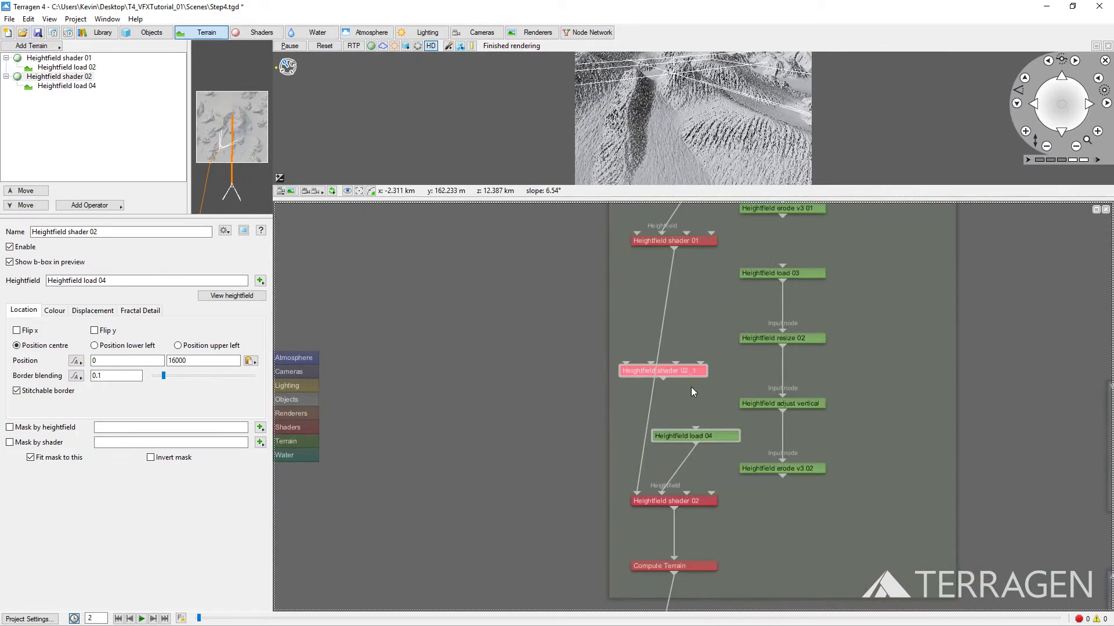
- Connect Heightfield load 04 to the duplicated shader's heightfield input and turn off fractal detail on the duplicate
drag(696, 444, 678, 372)
double_click(677, 371)
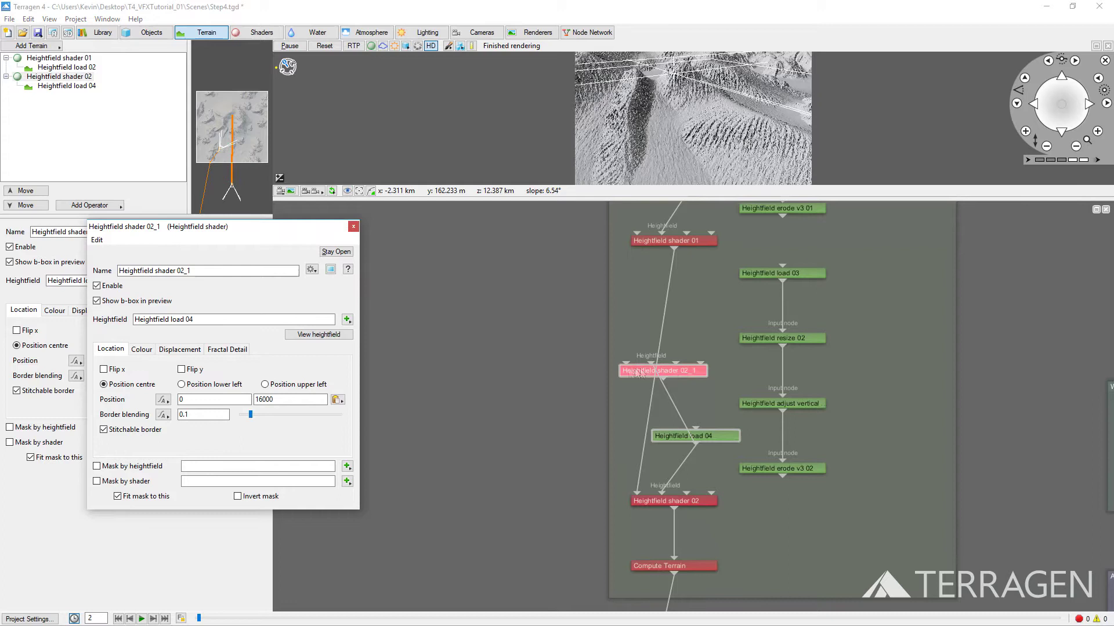
click(227, 350)
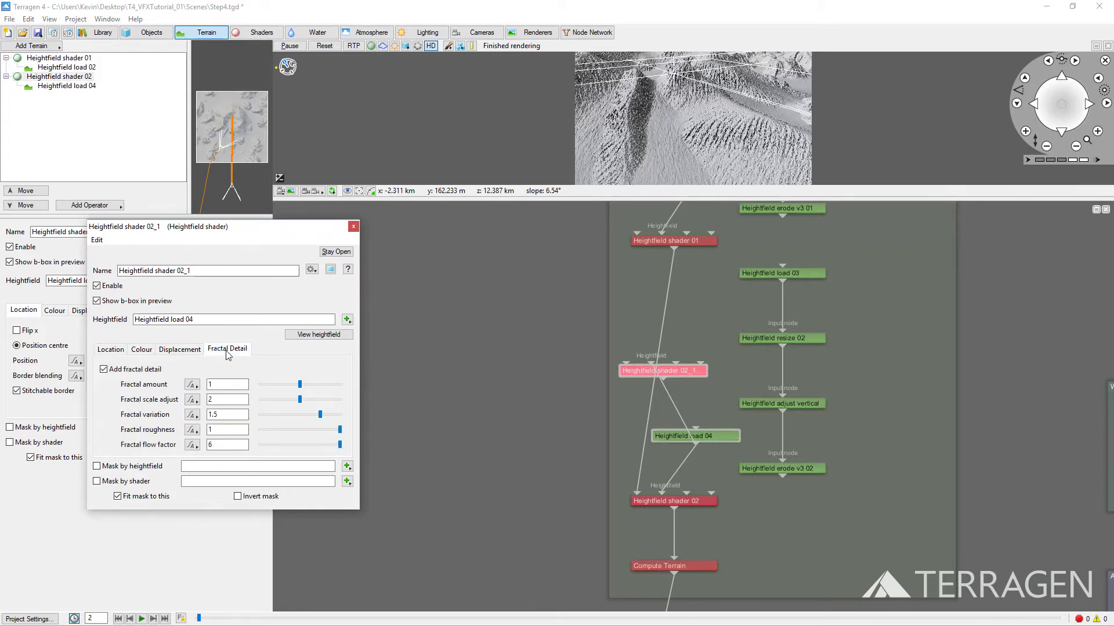
click(103, 370)
click(353, 226)
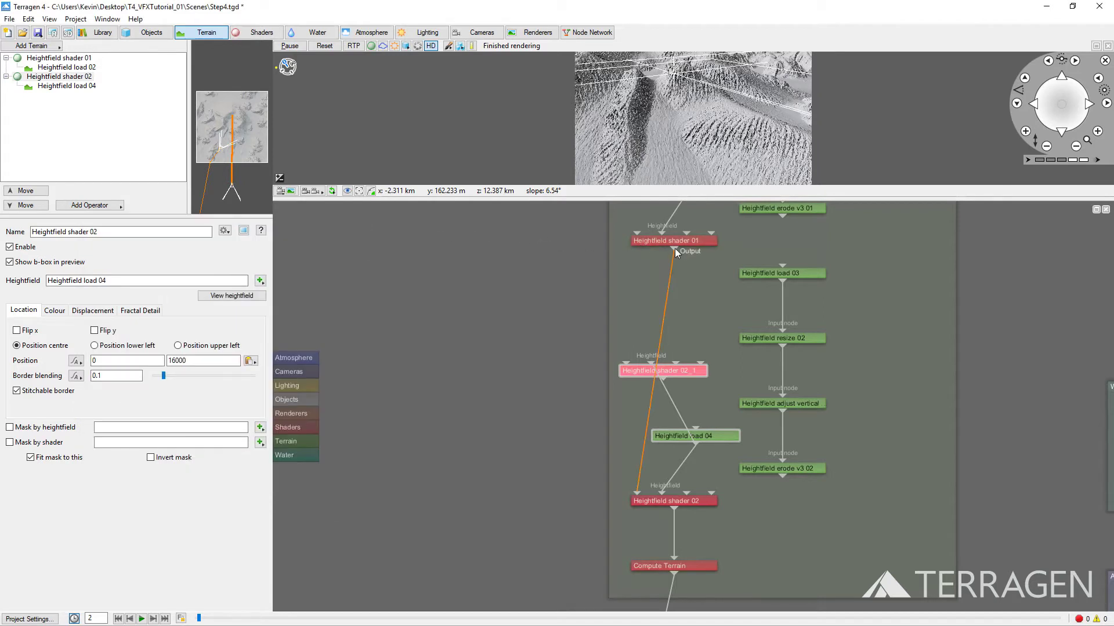
- Wire the duplicated heightfield shader between Heightfield shader 01 and Heightfield shader 02, and insert a Compute normal node directly after the duplicate
drag(673, 250, 626, 367)
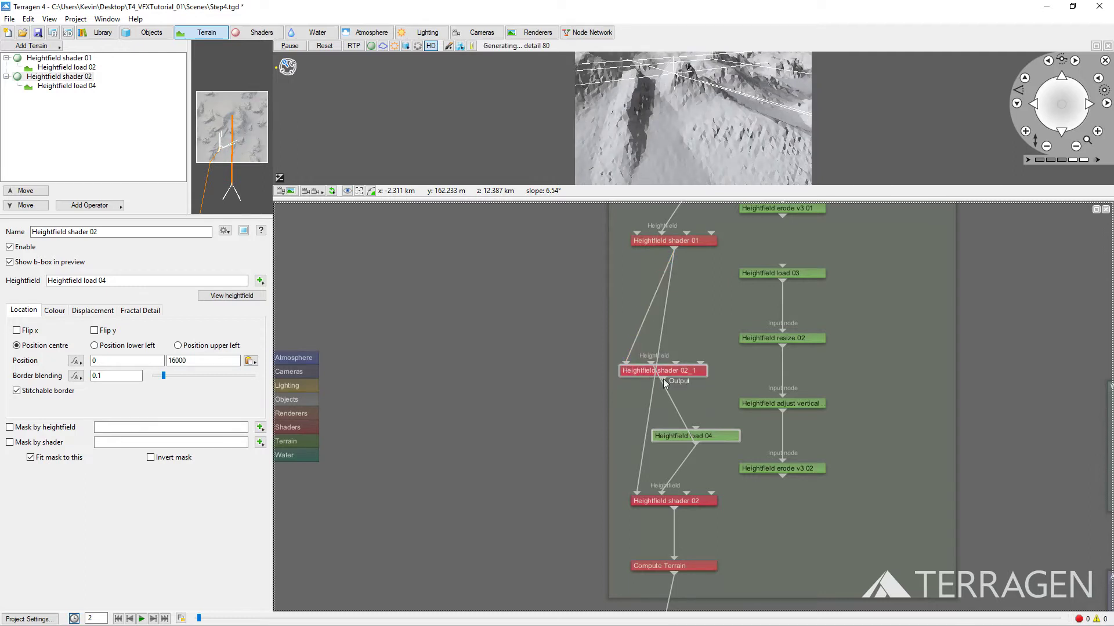
drag(663, 378, 638, 496)
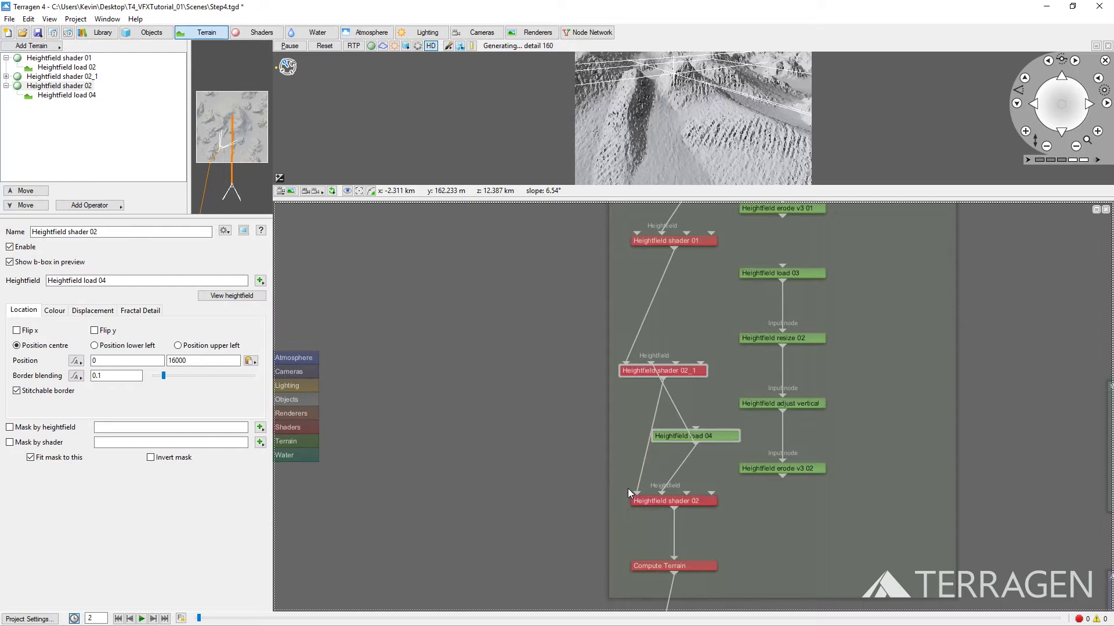
right_click(687, 371)
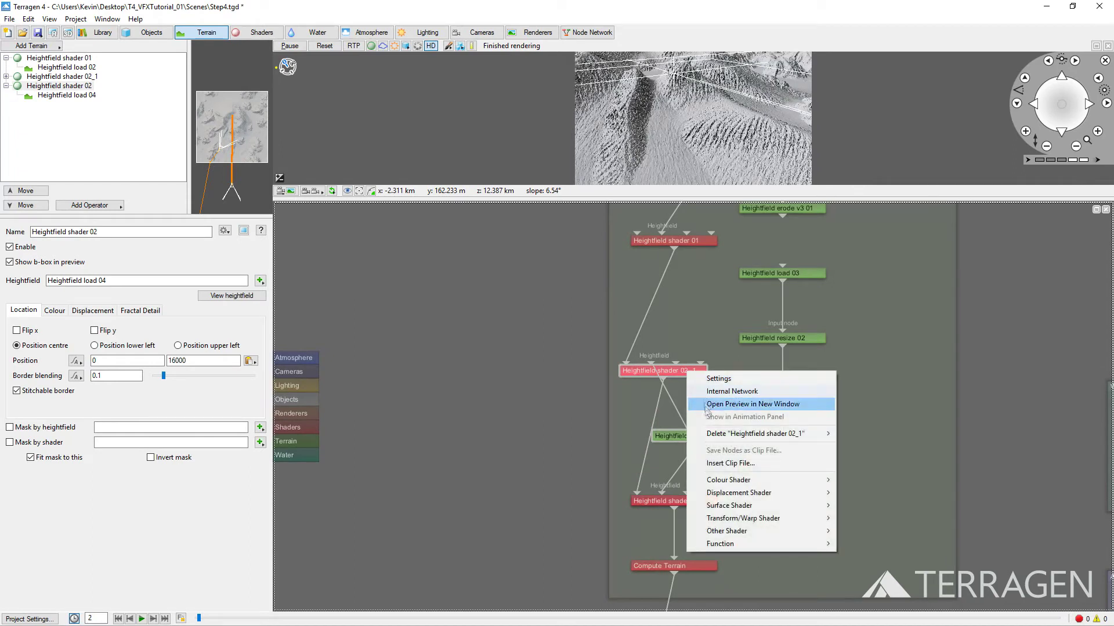
mouse_move(730, 533)
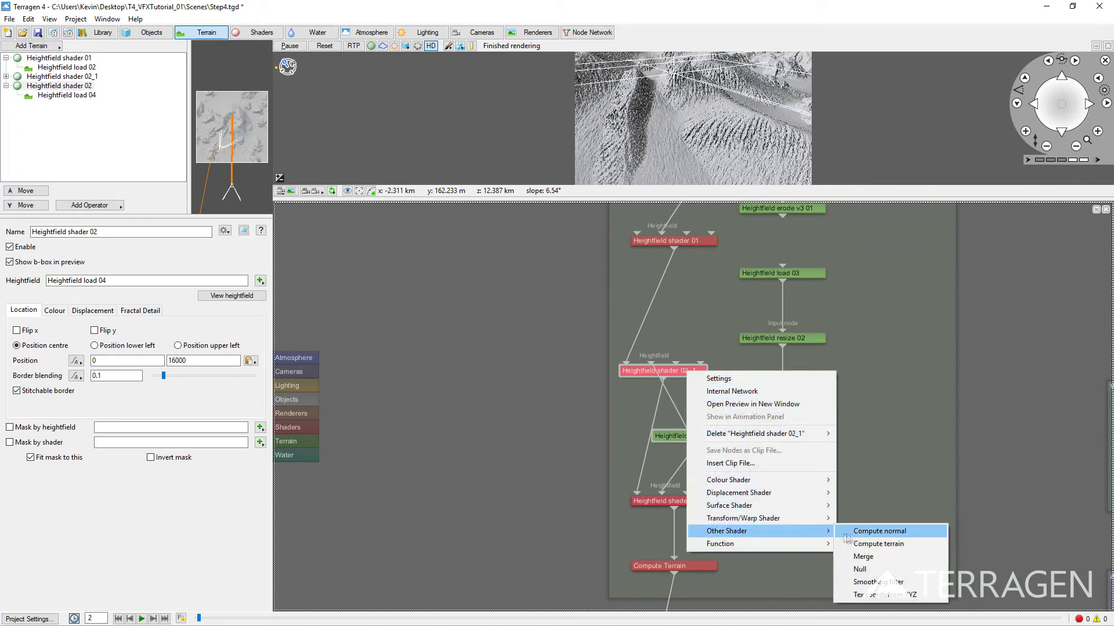
click(872, 532)
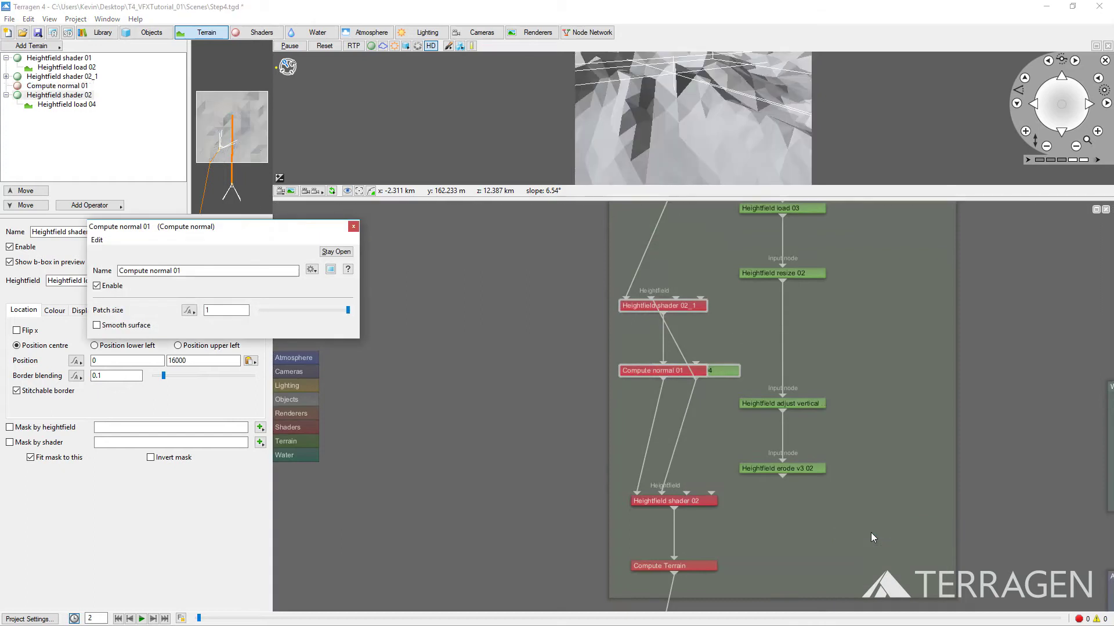
click(353, 226)
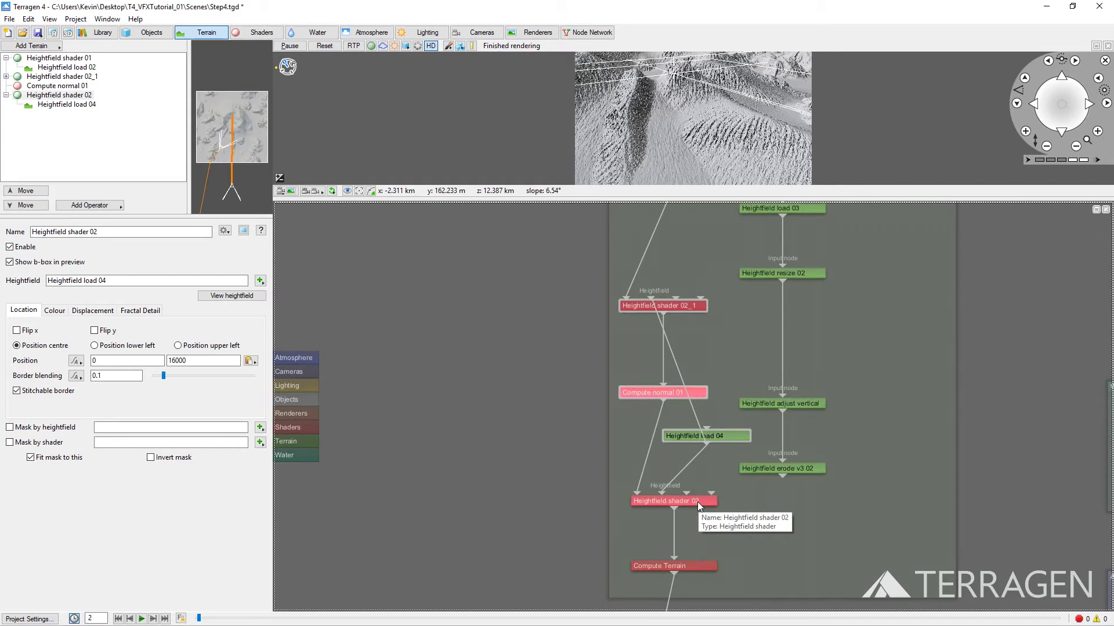
- Assign Distribution shader v4 01 as the mask shader of Heightfield shader 02
click(260, 442)
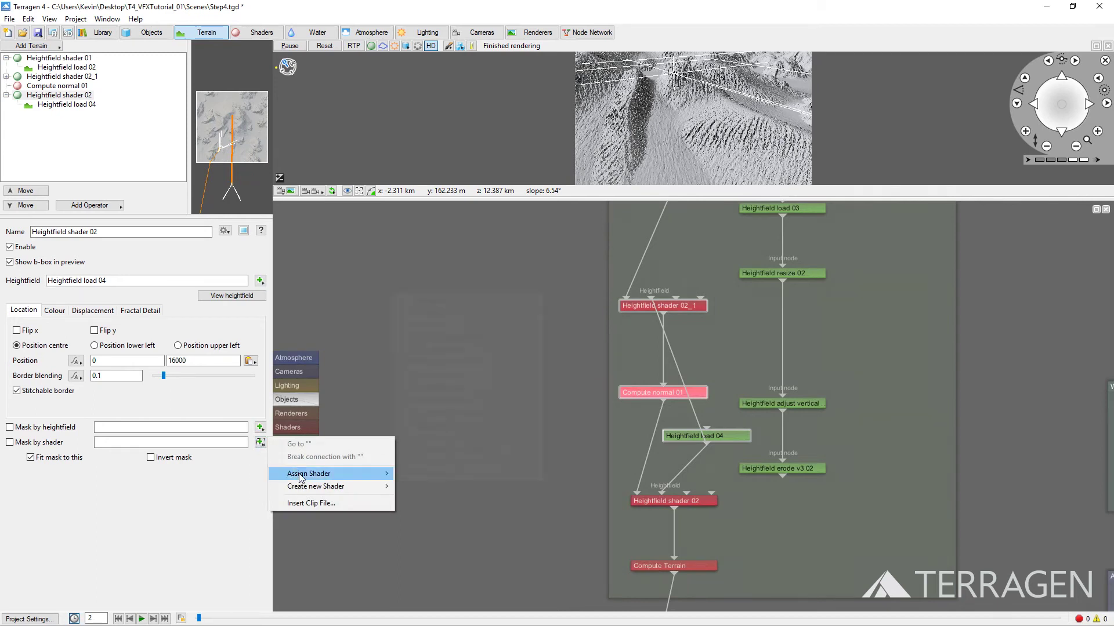
mouse_move(301, 474)
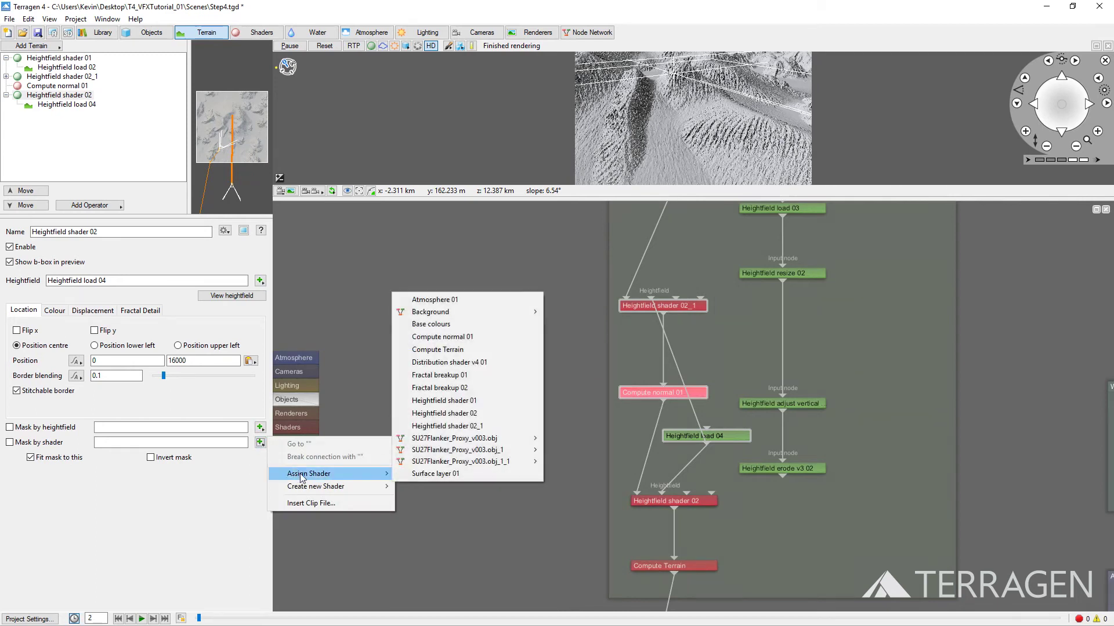
click(455, 362)
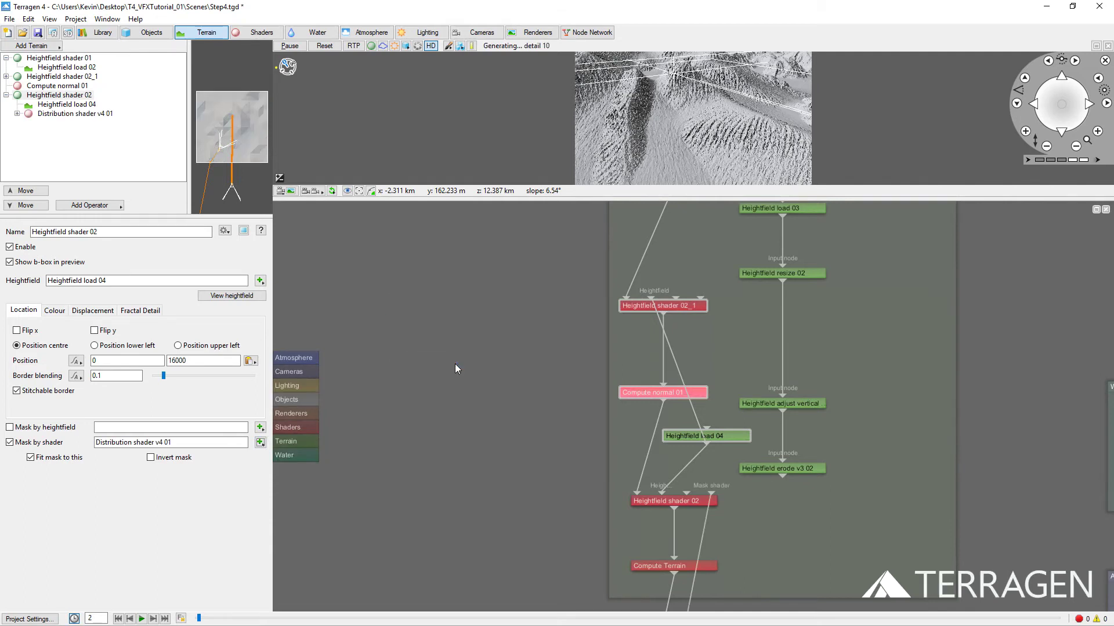